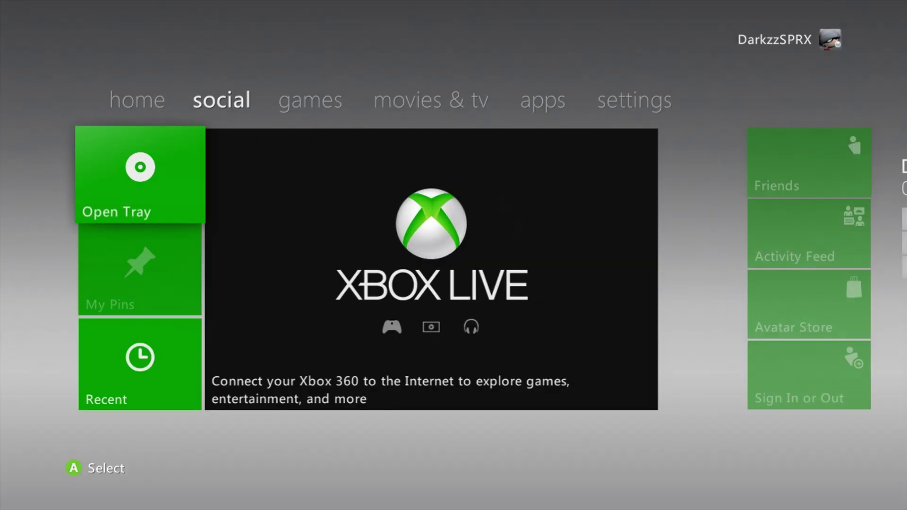
{"action": "key", "text": "Right"}
{"action": "key", "text": "Right"}
{"action": "key", "text": "Right"}
{"action": "key", "text": "Right"}
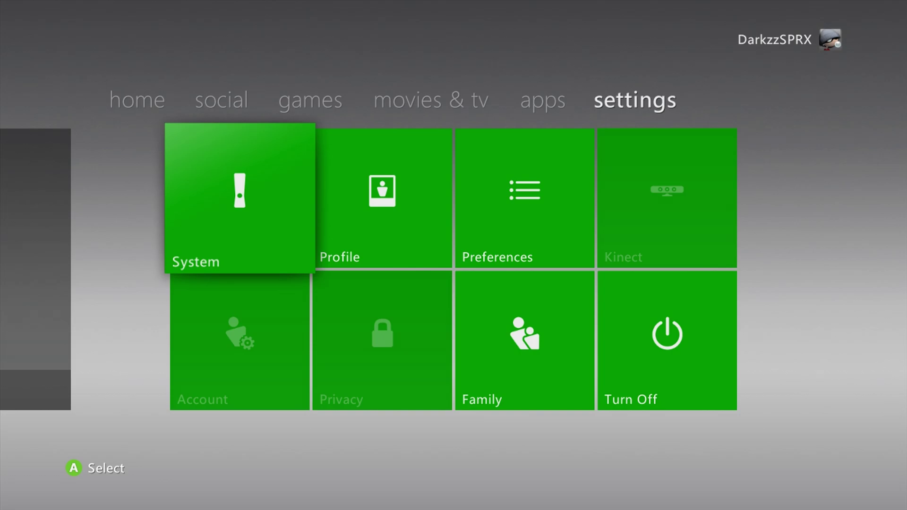
Go to the USB Storage Device under Settings > System > Storage
{"action": "key", "text": "Return"}
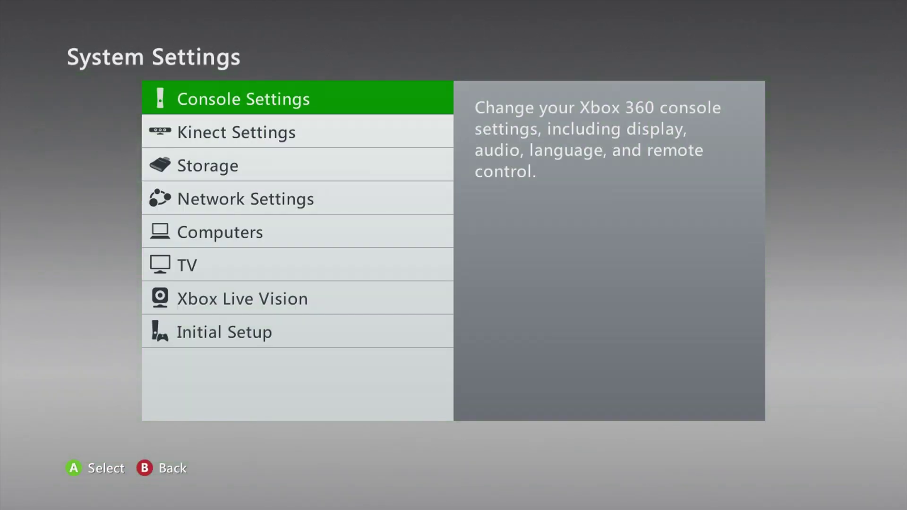
{"action": "key", "text": "Down"}
{"action": "key", "text": "Down"}
{"action": "key", "text": "Return"}
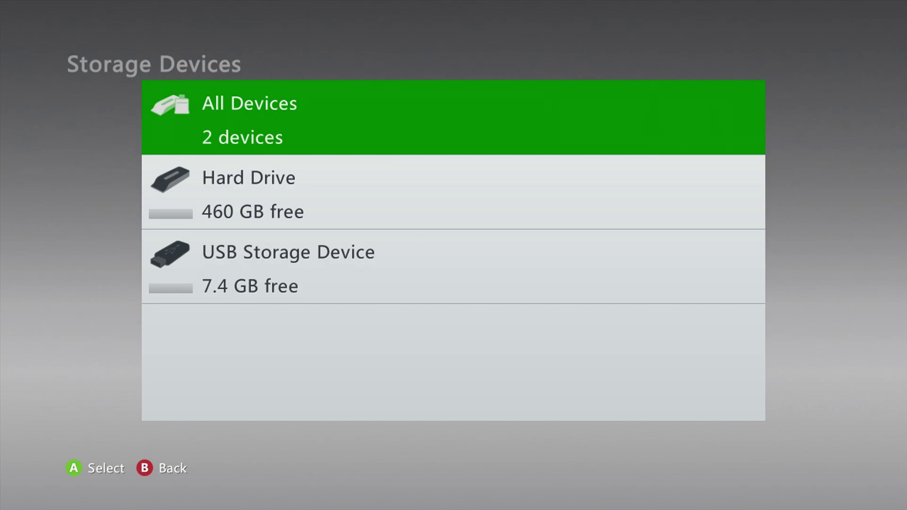
{"action": "key", "text": "Down"}
{"action": "key", "text": "Down"}
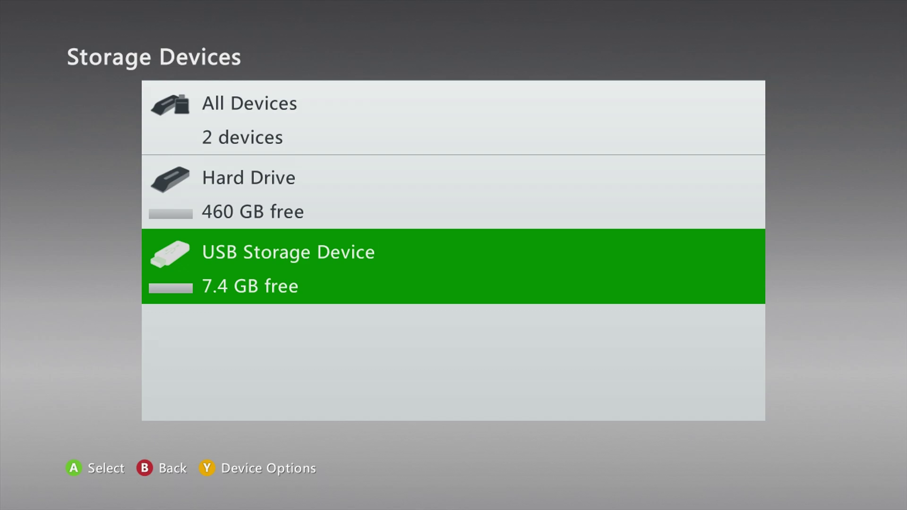
Format the USB storage device from Device Options, confirming Yes
{"action": "key", "text": "y"}
{"action": "key", "text": "Down"}
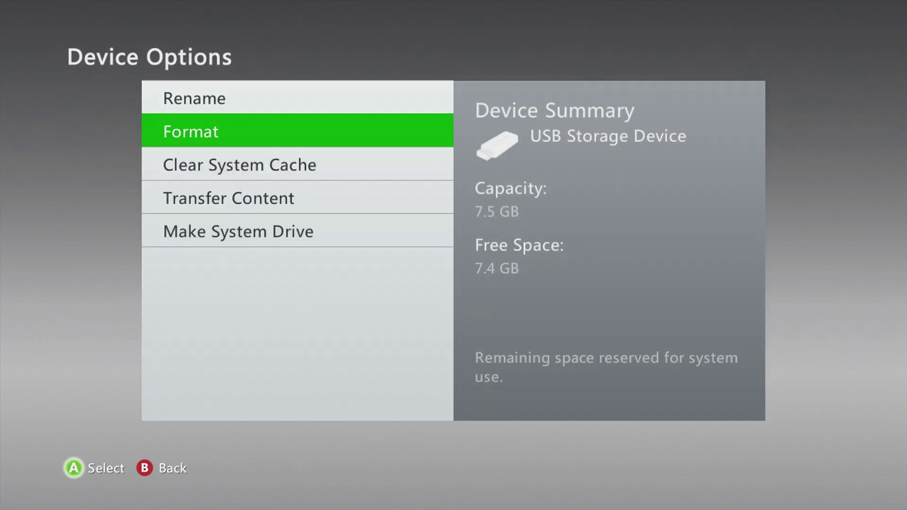
{"action": "key", "text": "Return"}
{"action": "key", "text": "Up"}
{"action": "key", "text": "Return"}
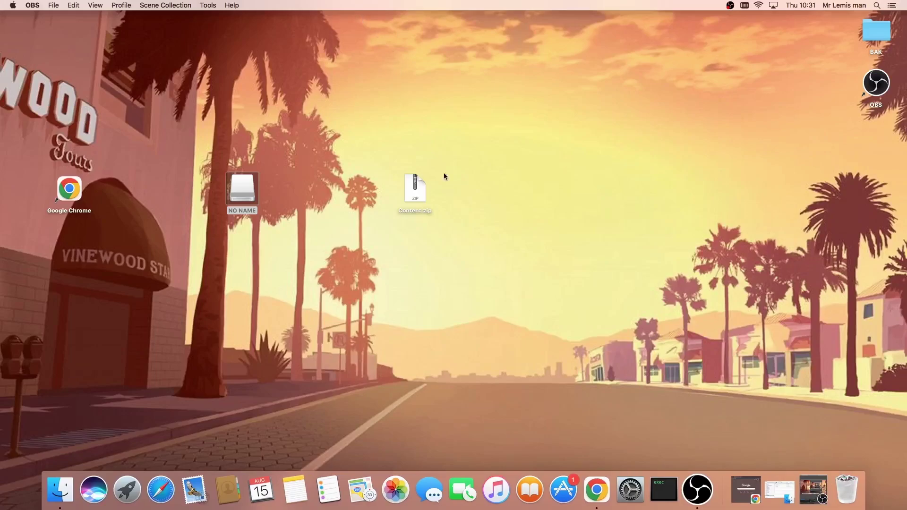
Start the Content.zip download from the pasted MediaFire link in Chrome and dismiss the ad popup
{"action": "left_click", "coordinate": [596, 489]}
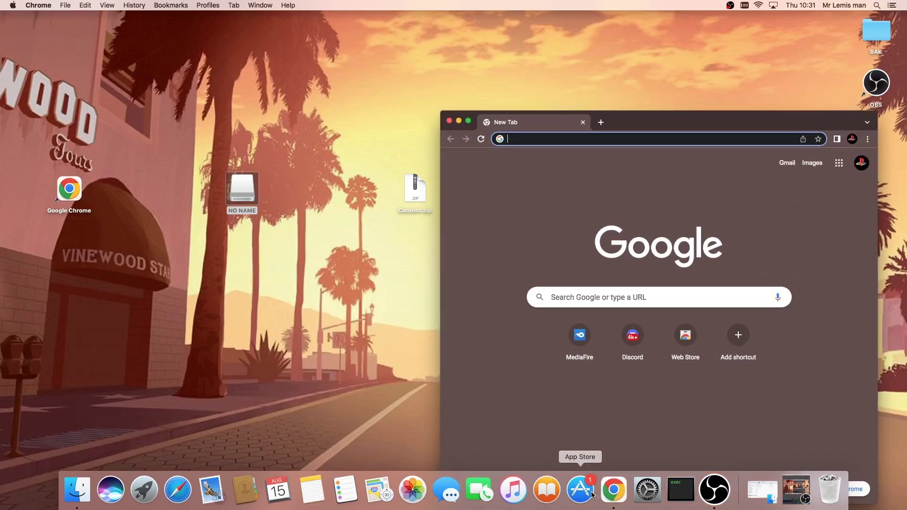
{"action": "type", "text": "https://www.mediafire.com/file/1kxpstaii7rd1ul/Content.zip/file"}
{"action": "key", "text": "Return"}
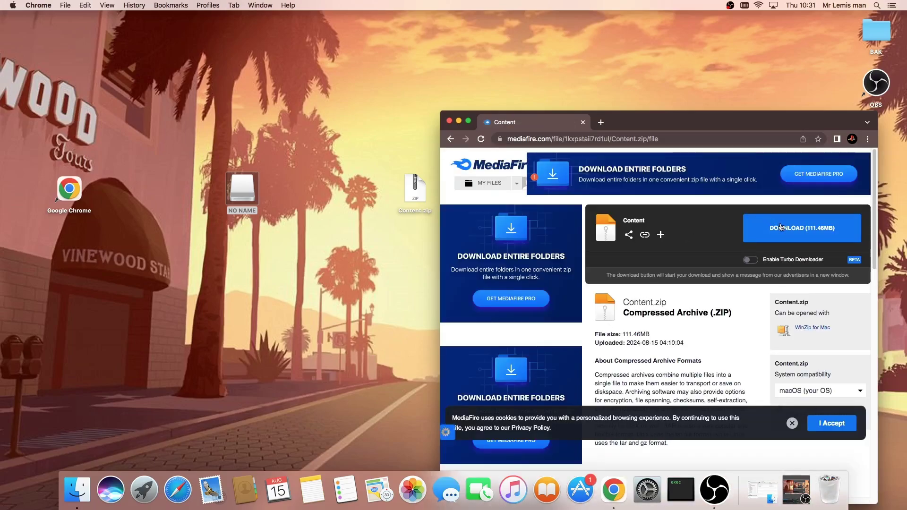
{"action": "left_click", "coordinate": [781, 226]}
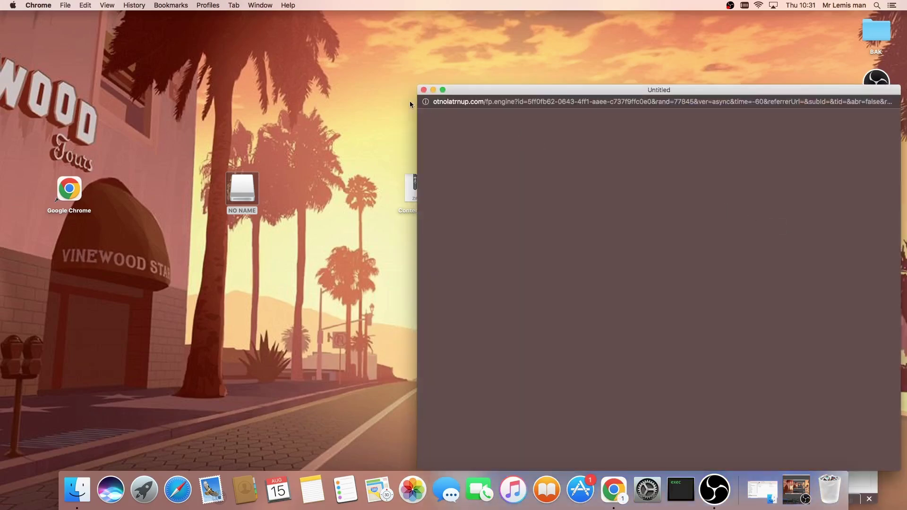
{"action": "left_click", "coordinate": [423, 90]}
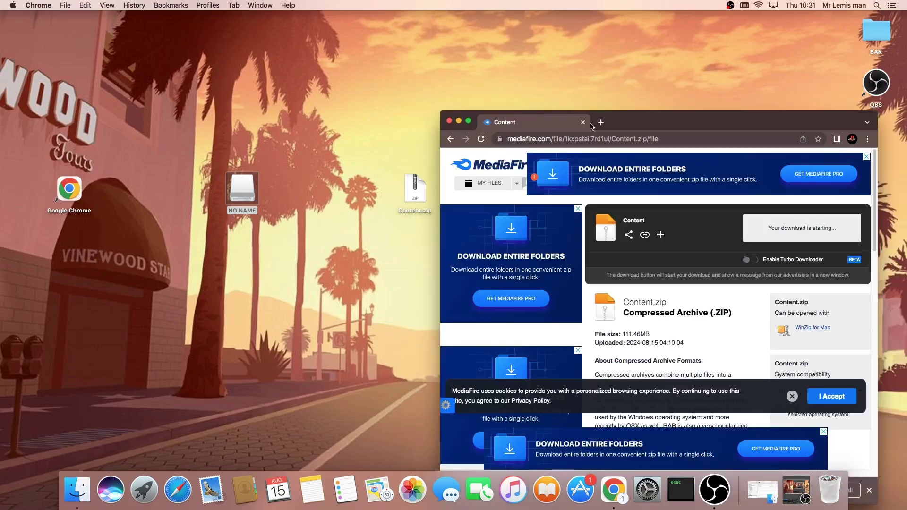
Cancel the Content.zip download, close Chrome, and place Content.zip beside the NO NAME drive
{"action": "left_click_drag", "start_coordinate": [624, 126], "coordinate": [610, 68]}
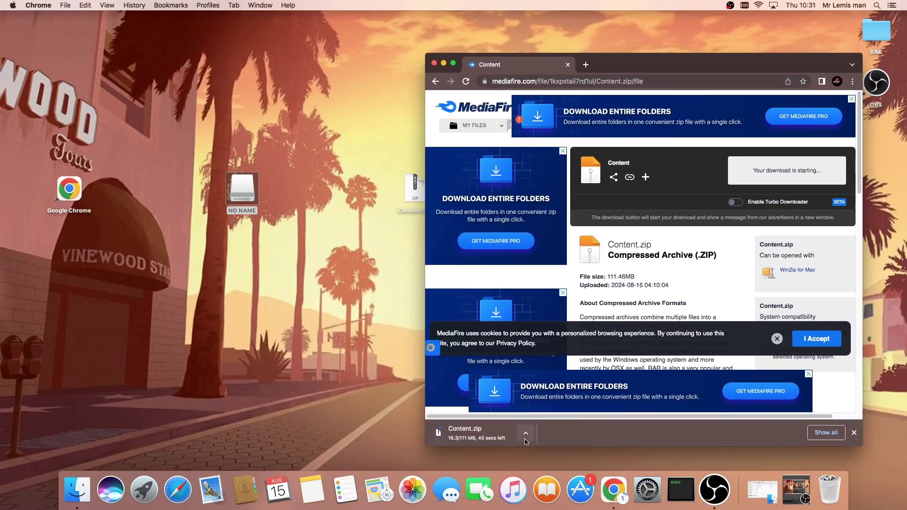
{"action": "left_click", "coordinate": [525, 433]}
{"action": "left_click", "coordinate": [539, 464]}
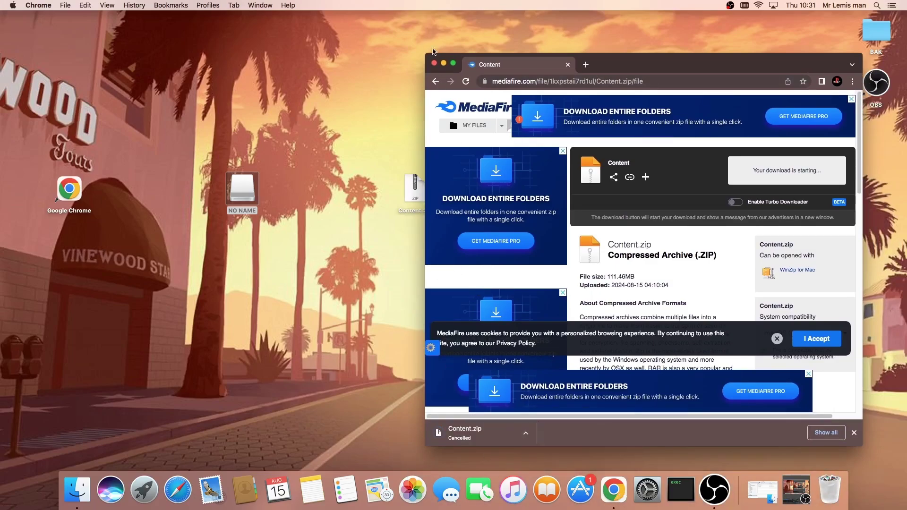
{"action": "left_click", "coordinate": [433, 64]}
{"action": "left_click_drag", "start_coordinate": [415, 186], "coordinate": [294, 182]}
Extract Content.zip into a Content folder and move the zip aside
{"action": "mouse_move", "coordinate": [261, 148]}
{"action": "left_mouse_down"}
{"action": "mouse_move", "coordinate": [339, 200]}
{"action": "mouse_move", "coordinate": [321, 174]}
{"action": "left_mouse_up"}
{"action": "double_click", "coordinate": [298, 198]}
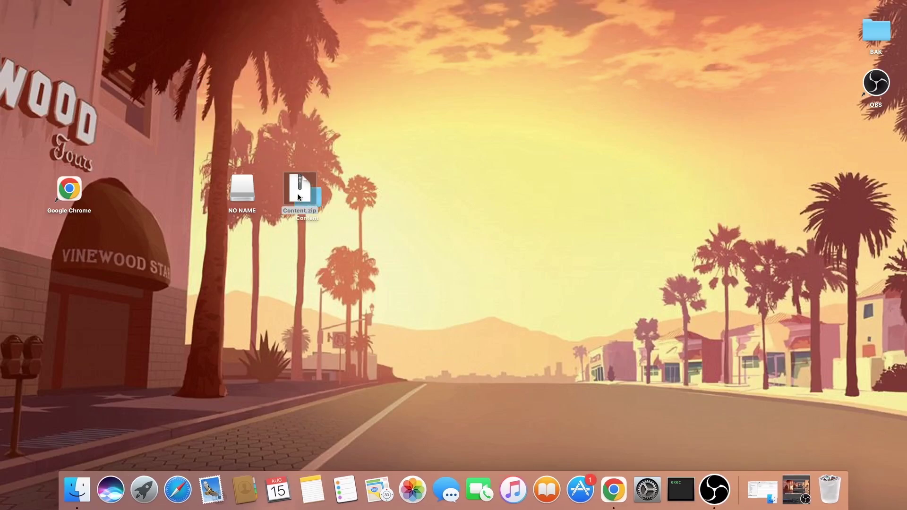
{"action": "left_click_drag", "start_coordinate": [298, 198], "coordinate": [372, 169]}
{"action": "left_click", "coordinate": [316, 218]}
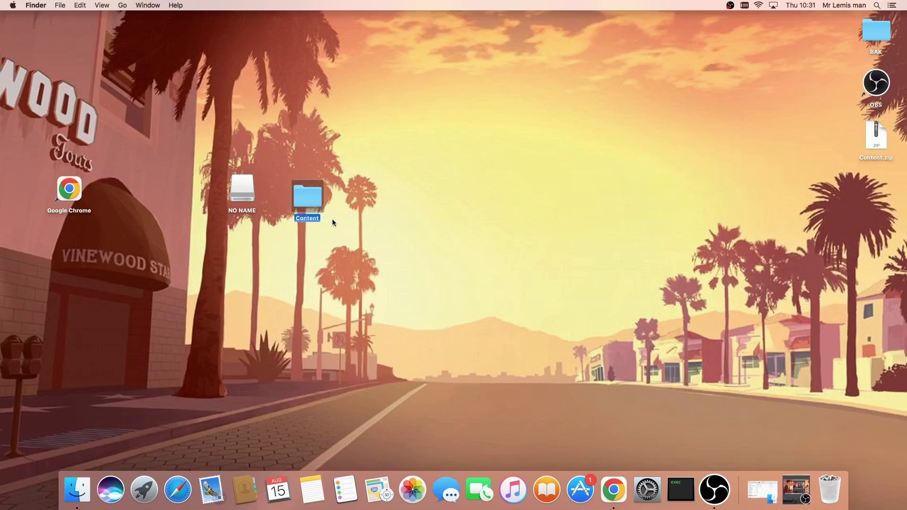
{"action": "key", "text": "Return"}
Open the NO NAME drive and review its Content folder and name.txt
{"action": "double_click", "coordinate": [234, 200]}
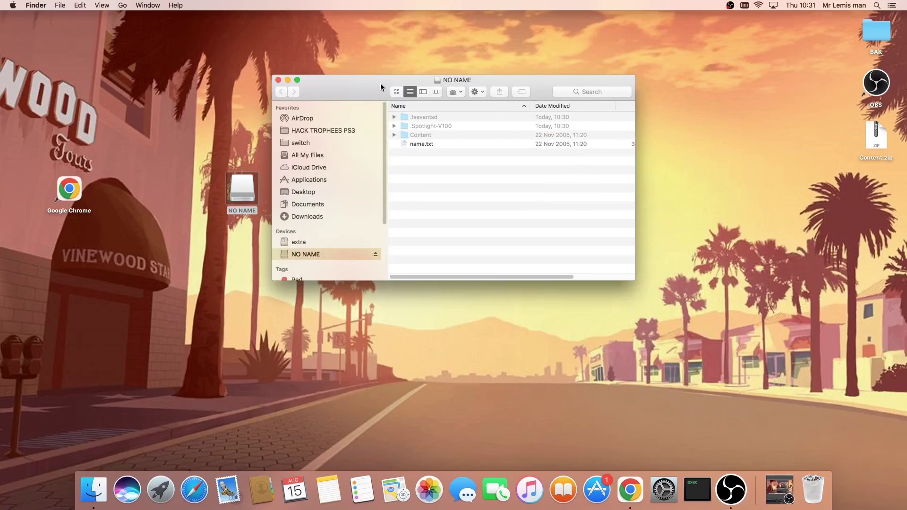
{"action": "left_click_drag", "start_coordinate": [380, 83], "coordinate": [446, 107]}
{"action": "left_click_drag", "start_coordinate": [484, 176], "coordinate": [504, 138]}
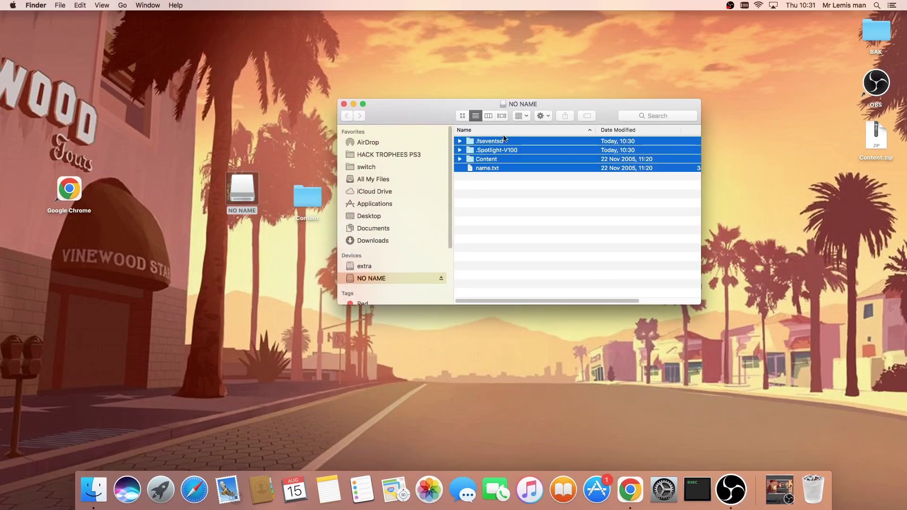
{"action": "left_click", "coordinate": [484, 168]}
{"action": "left_click", "coordinate": [483, 181]}
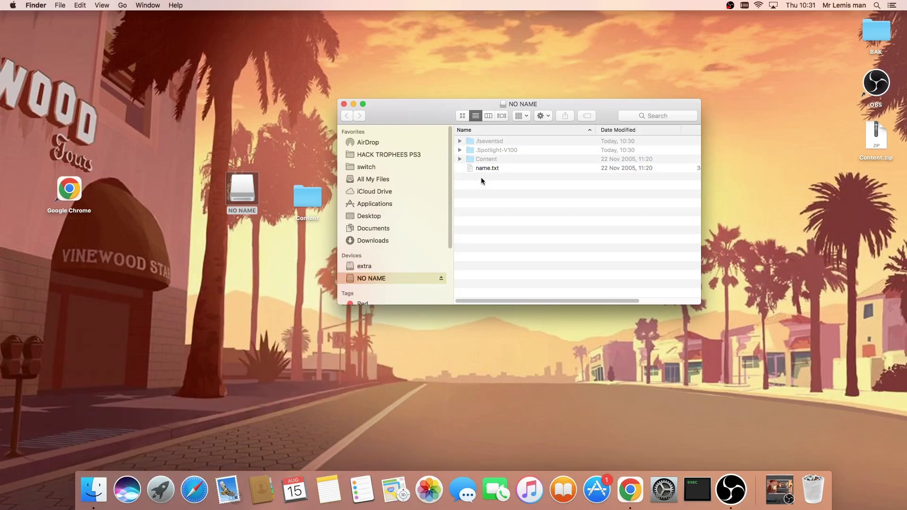
Move the old Content folder on NO NAME to the Trash
{"action": "left_click", "coordinate": [486, 159]}
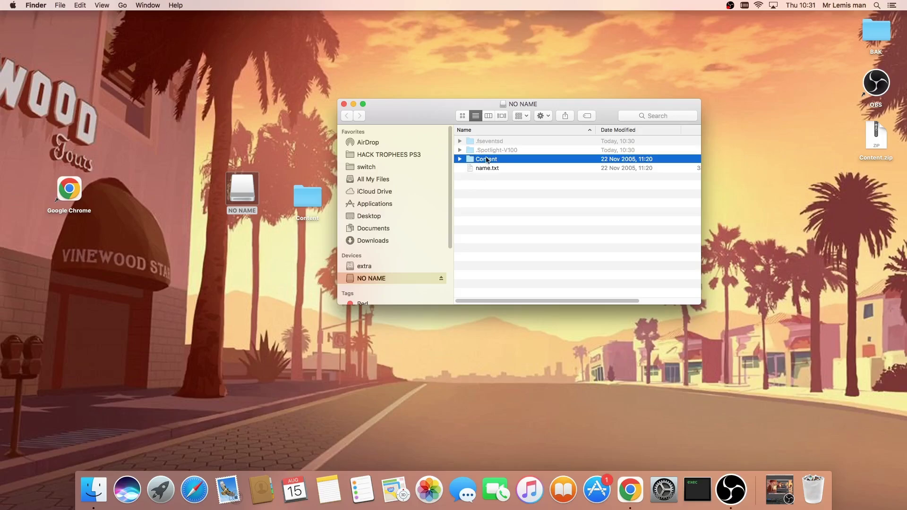
{"action": "right_click", "coordinate": [493, 160]}
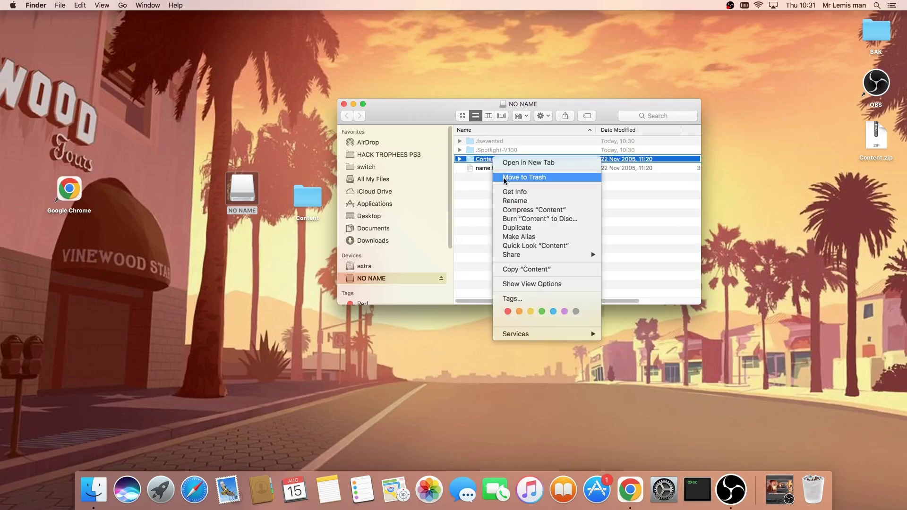
{"action": "left_click", "coordinate": [504, 177]}
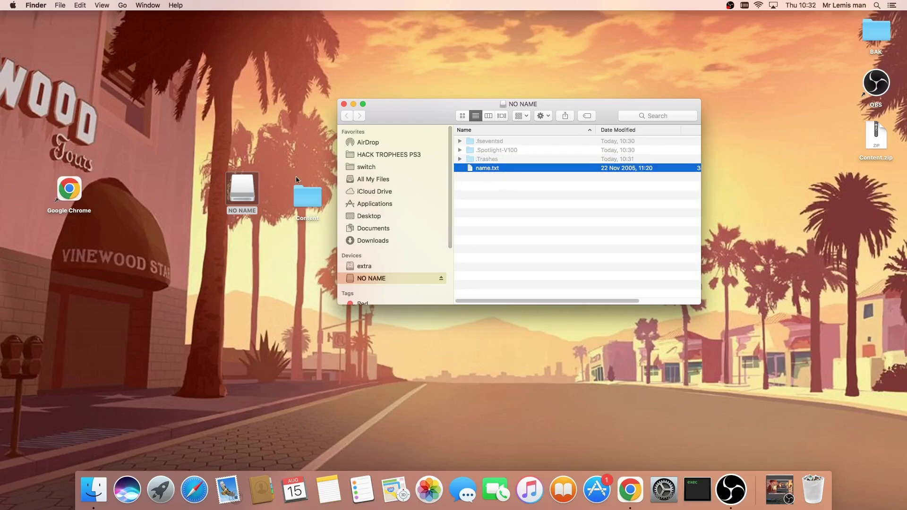
Copy the desktop Content folder onto NO NAME, then eject the drive
{"action": "mouse_move", "coordinate": [303, 204]}
{"action": "left_mouse_down"}
{"action": "mouse_move", "coordinate": [299, 191]}
{"action": "mouse_move", "coordinate": [491, 198]}
{"action": "left_mouse_up"}
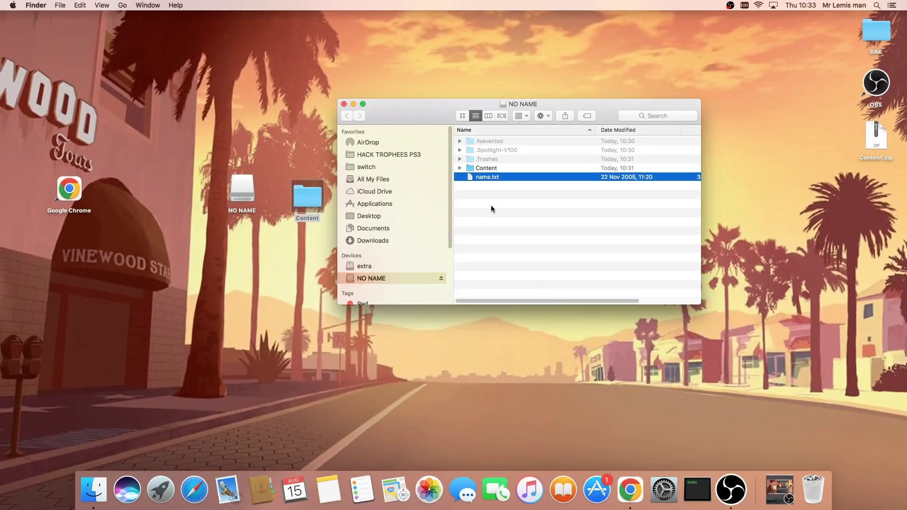
{"action": "right_click", "coordinate": [376, 280]}
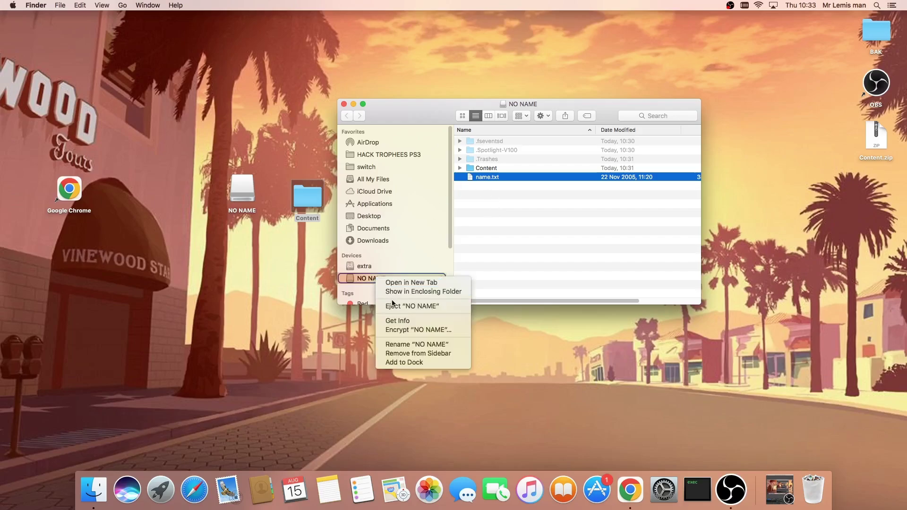
{"action": "left_click", "coordinate": [397, 306]}
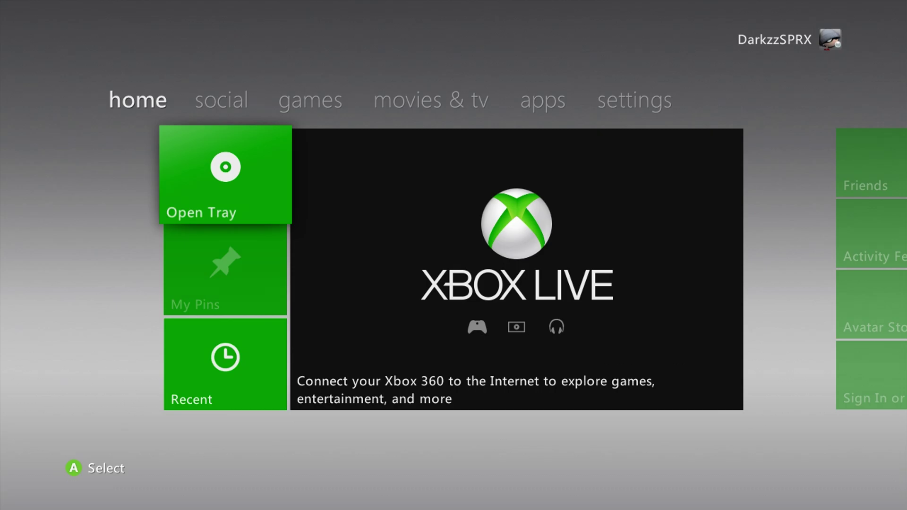
Open the USB Storage Device contents under Settings > System > Storage
{"action": "key", "text": "Right"}
{"action": "key", "text": "Right"}
{"action": "key", "text": "Right"}
{"action": "key", "text": "Right"}
{"action": "key", "text": "Right"}
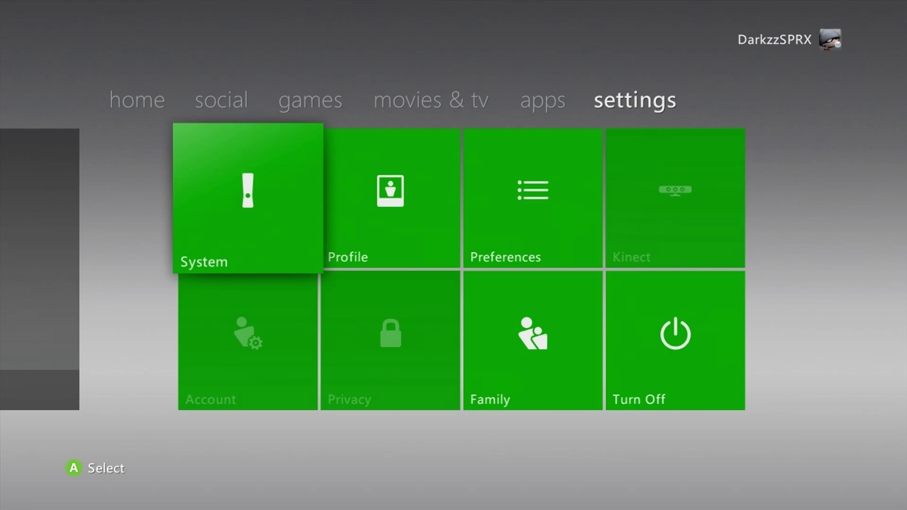
{"action": "key", "text": "Return"}
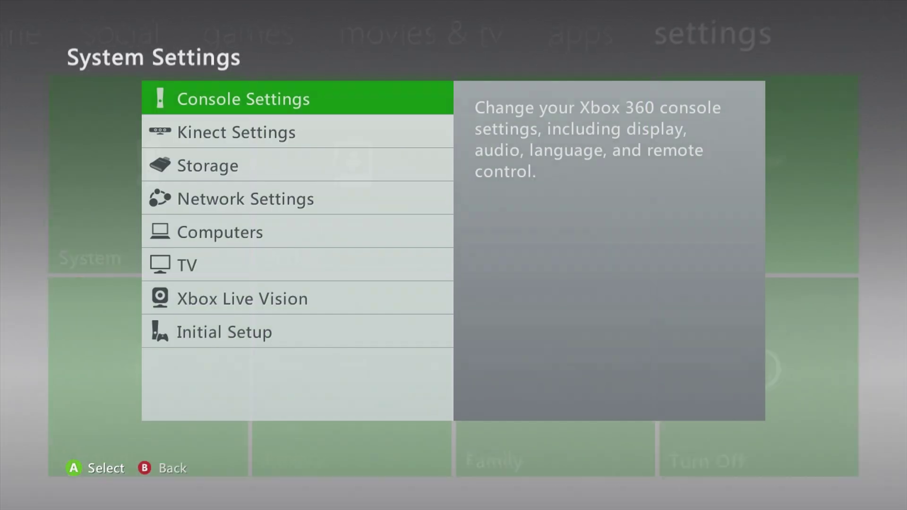
{"action": "key", "text": "Down"}
{"action": "key", "text": "Down"}
{"action": "key", "text": "Return"}
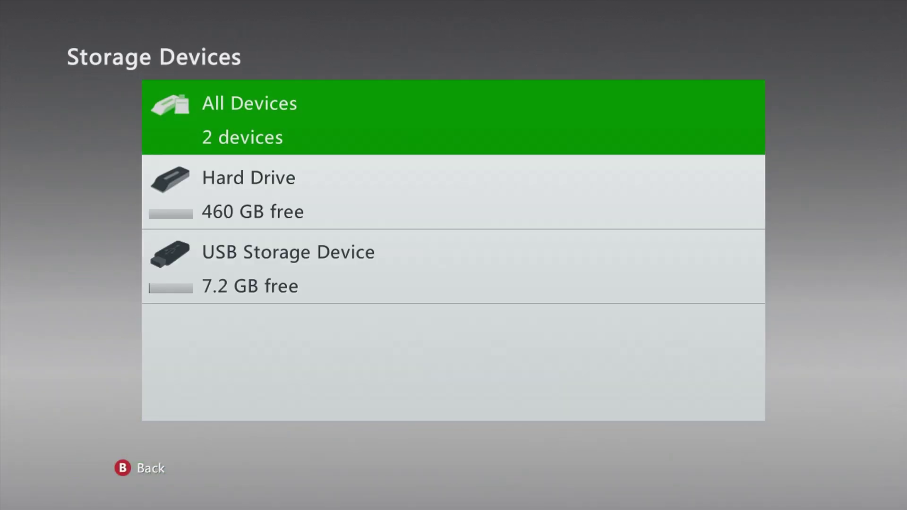
{"action": "key", "text": "Down"}
{"action": "key", "text": "Down"}
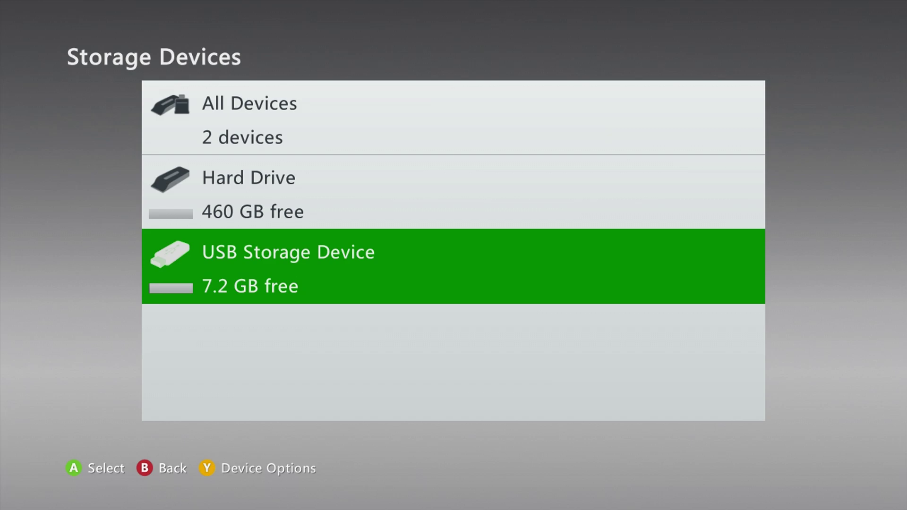
{"action": "key", "text": "Return"}
Copy XeXMenu 1.2 from Demos to the Hard Drive
{"action": "key", "text": "Down"}
{"action": "key", "text": "Down"}
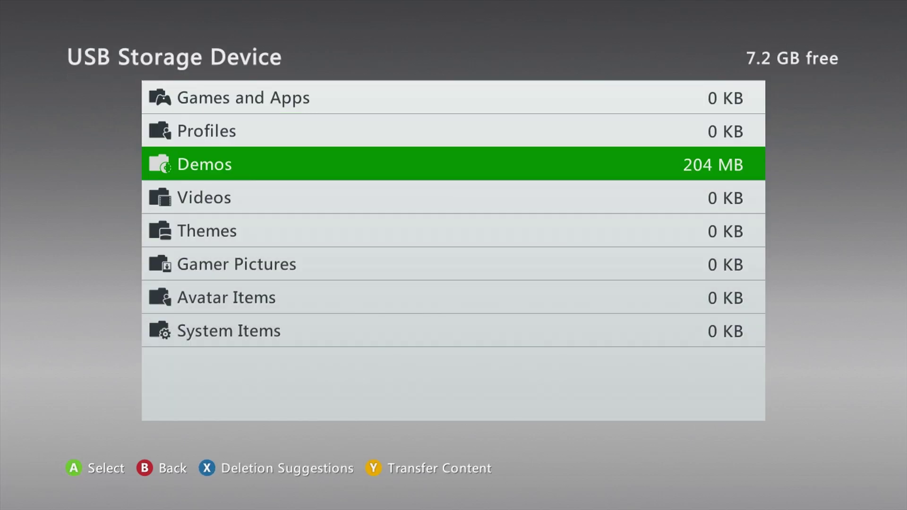
{"action": "key", "text": "Return"}
{"action": "key", "text": "Down"}
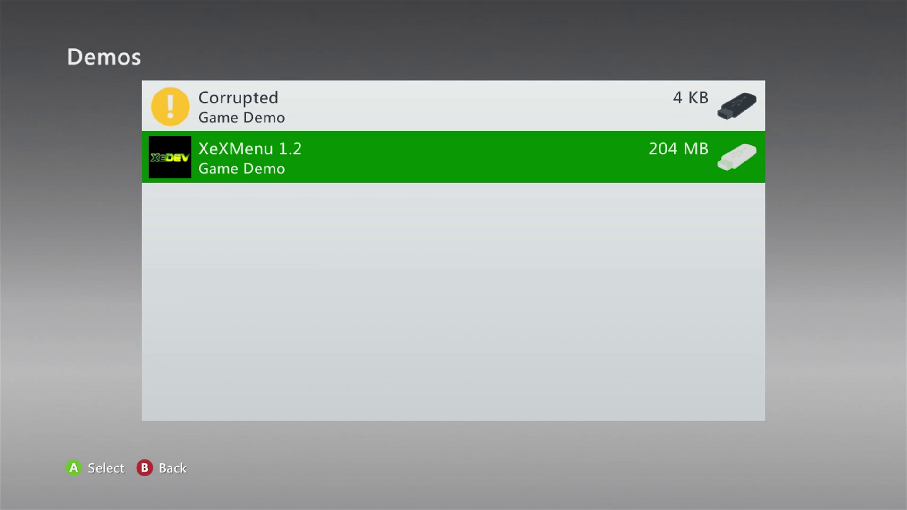
{"action": "key", "text": "Return"}
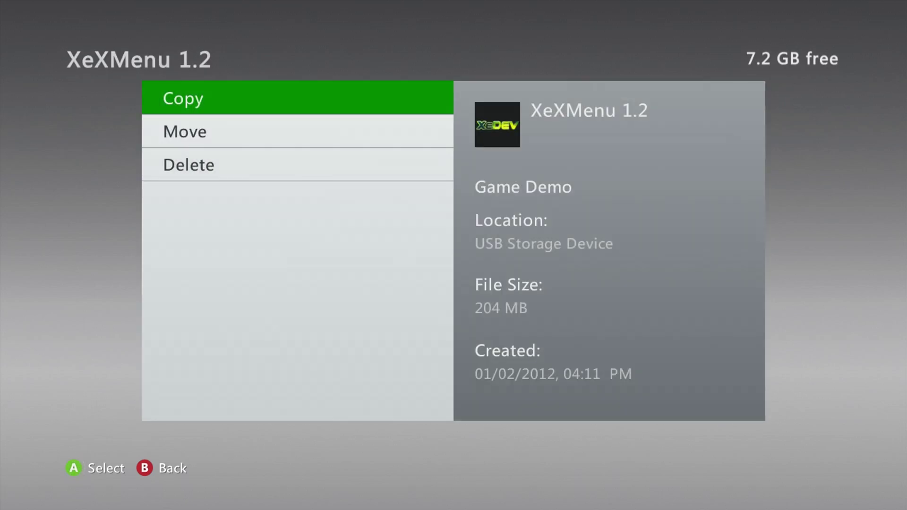
{"action": "key", "text": "Return"}
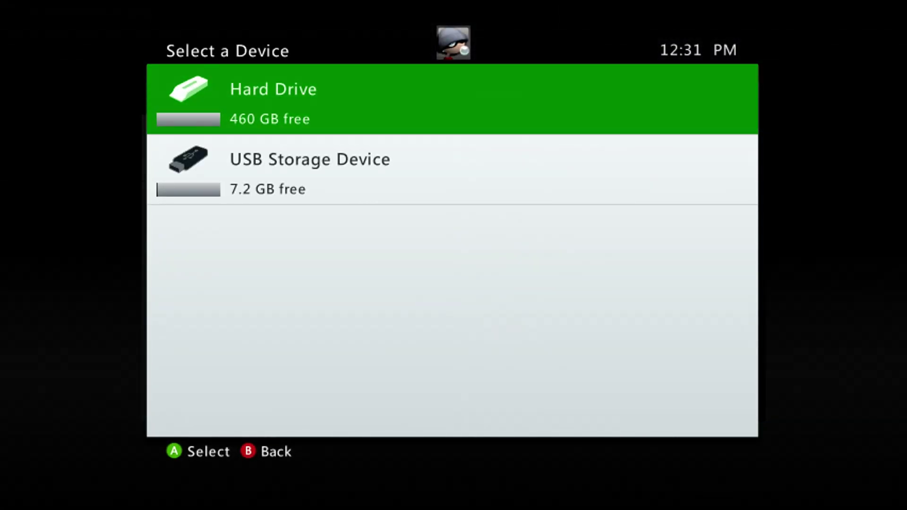
{"action": "key", "text": "Return"}
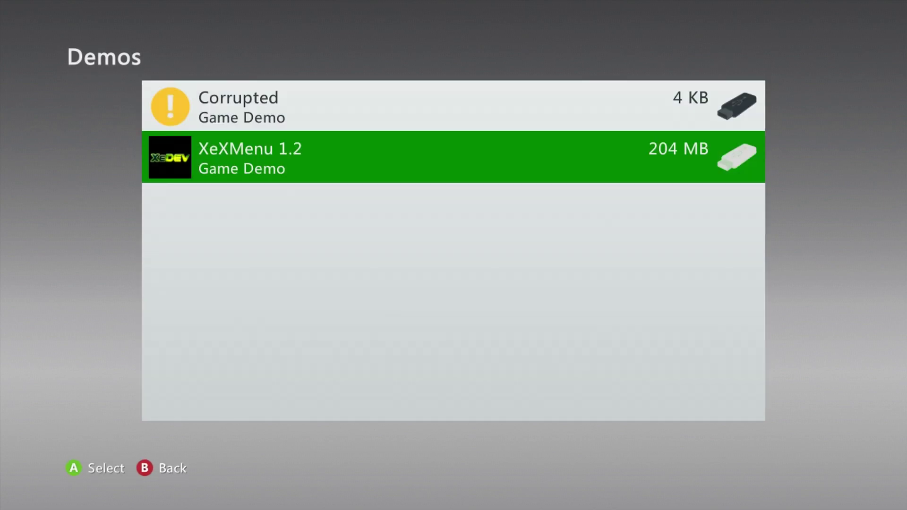
Back out of Storage to the games channel and open My Games to find XeXMenu 1.2
{"action": "key", "text": "Escape"}
{"action": "key", "text": "Escape"}
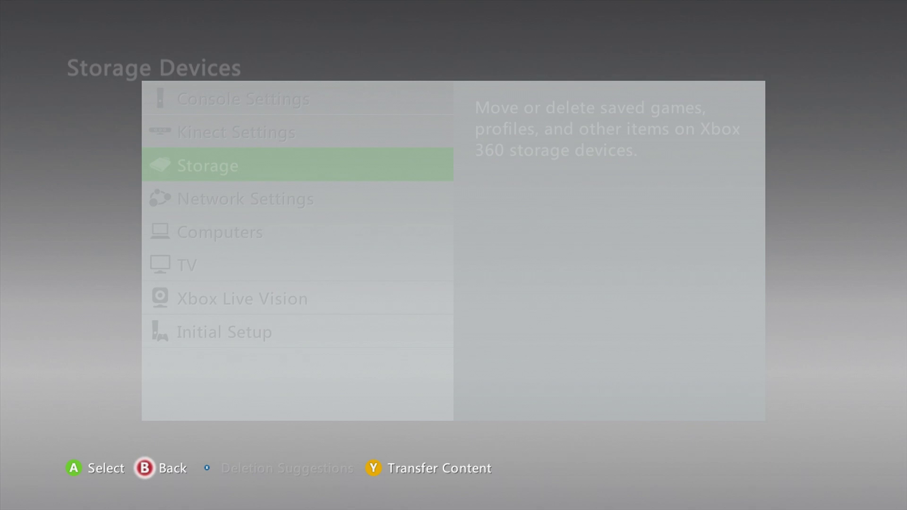
{"action": "key", "text": "Escape"}
{"action": "key", "text": "Escape"}
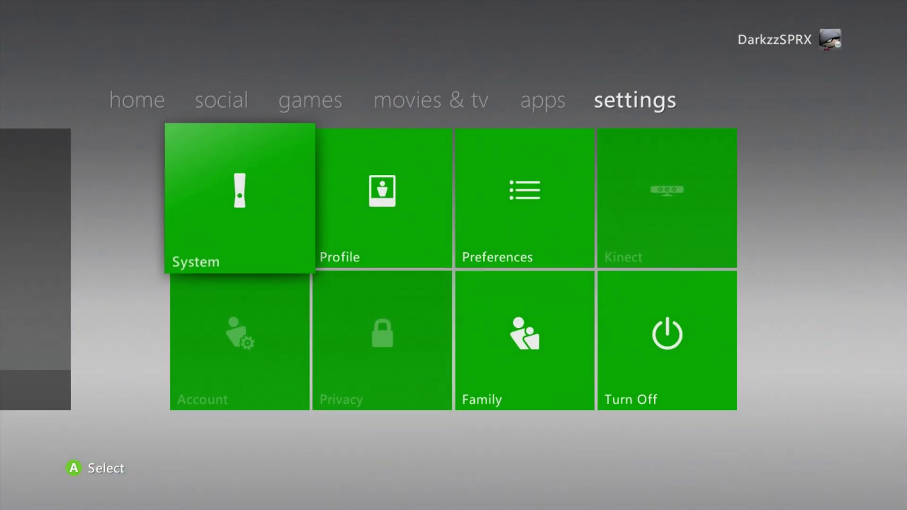
{"action": "key", "text": "Left"}
{"action": "key", "text": "Left"}
{"action": "key", "text": "Left"}
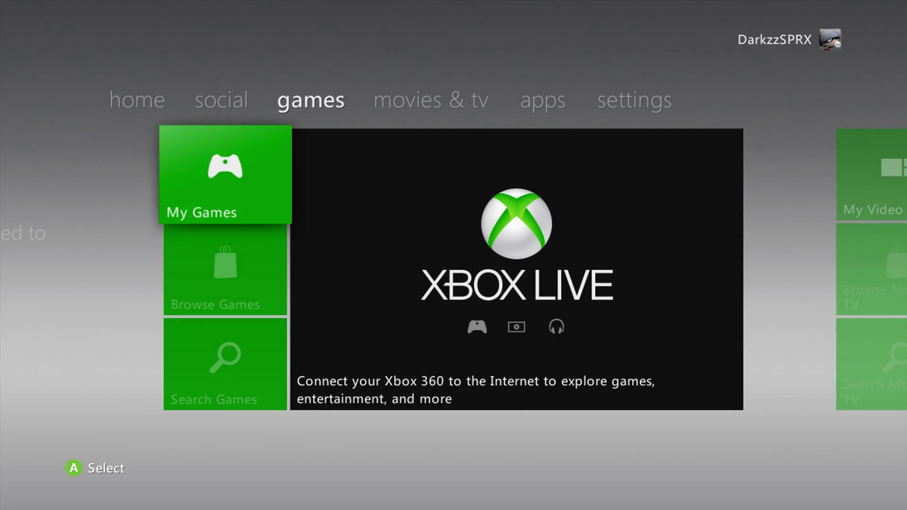
{"action": "key", "text": "Return"}
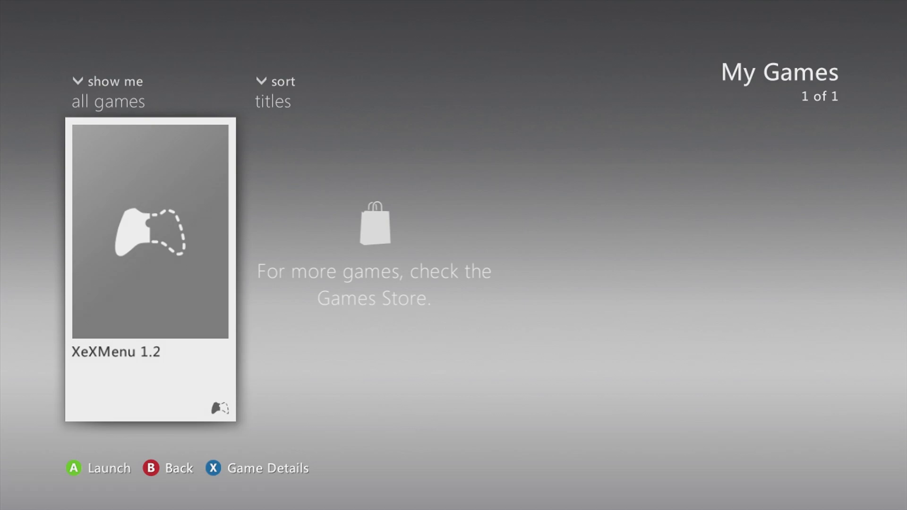